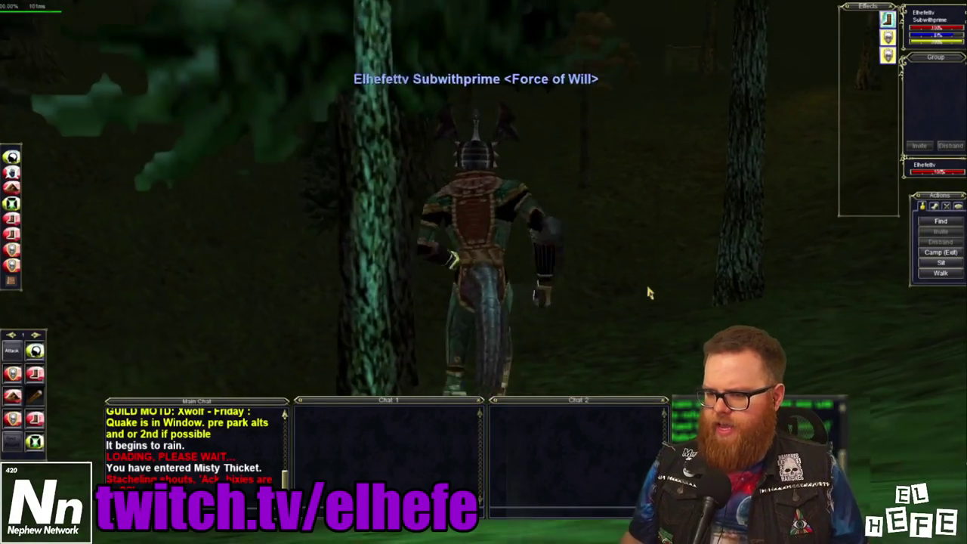
Run the character forward through the Misty Thicket forest toward the stone walls
key(Up)
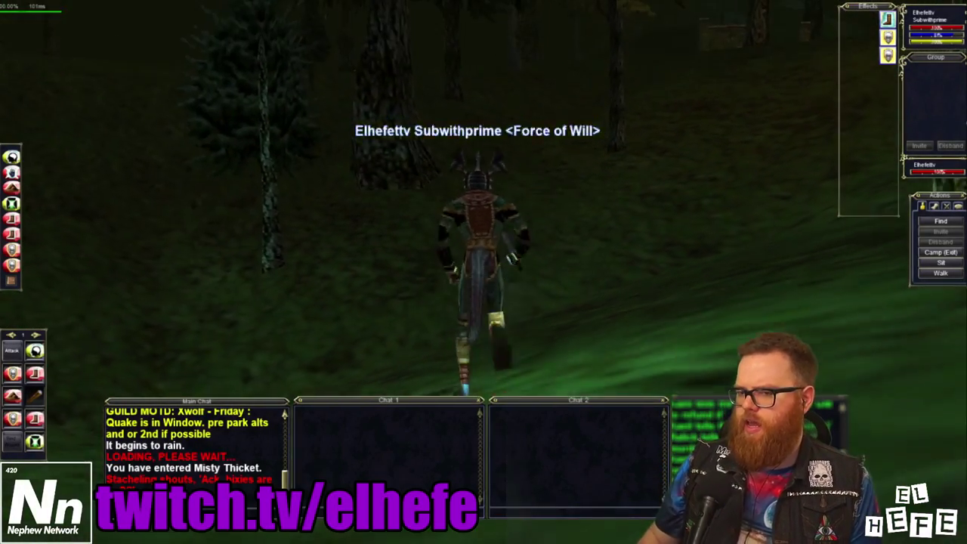
key(Up)
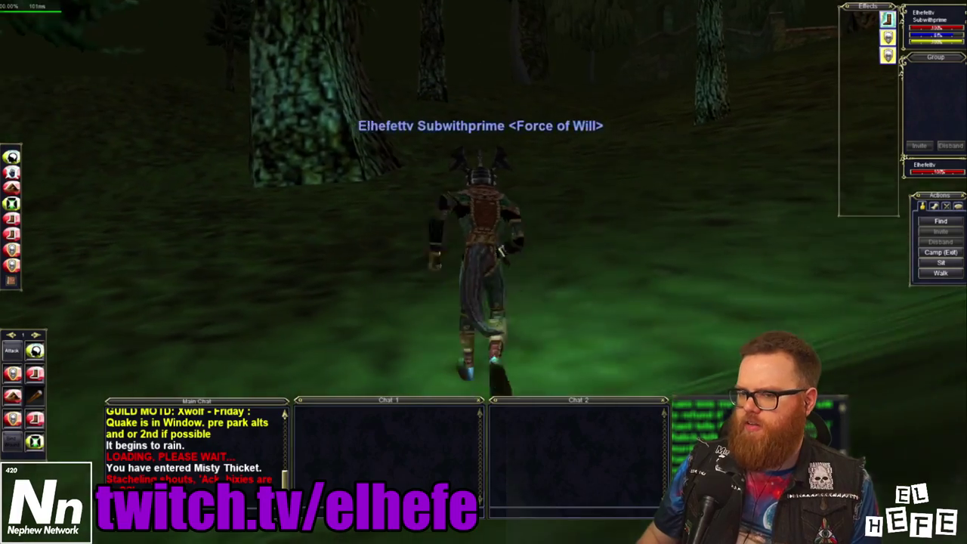
key(Up)
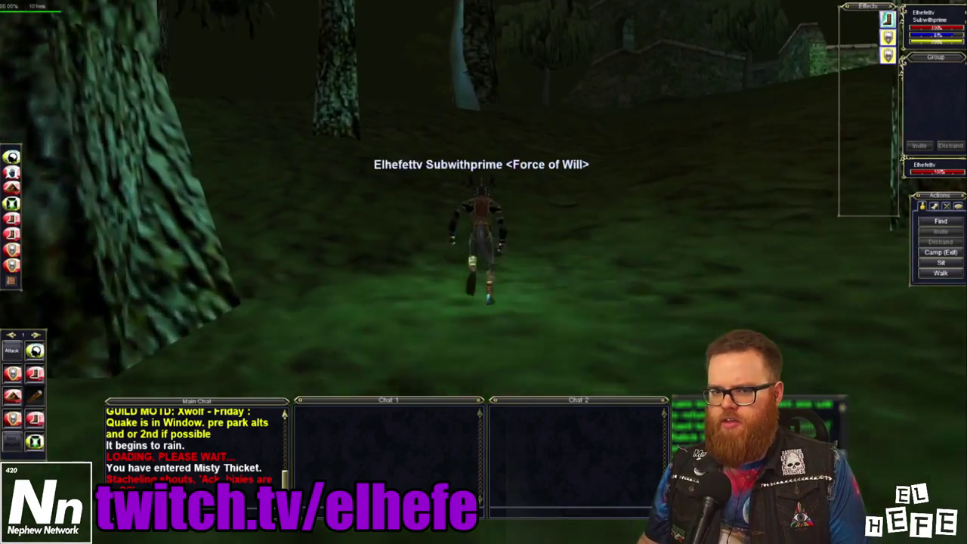
key(Up)
key(Up)
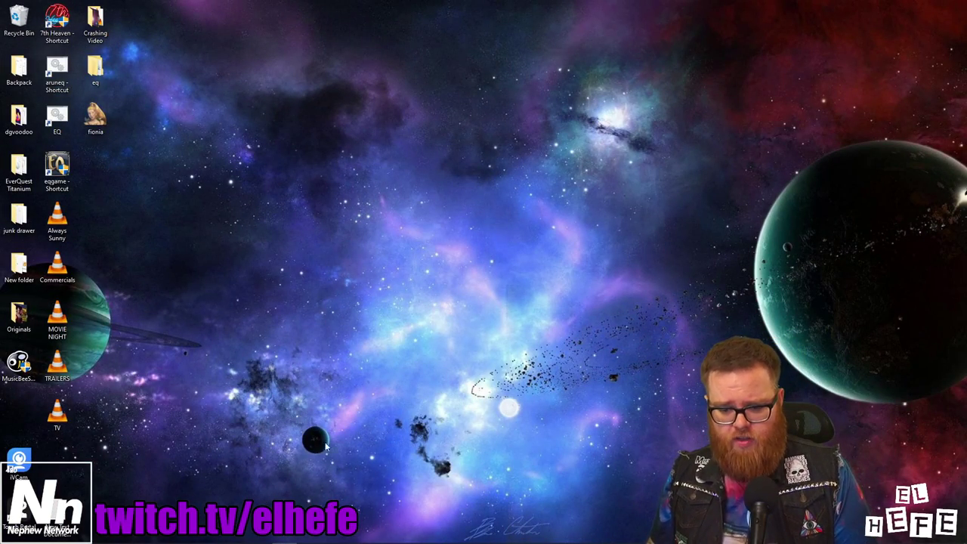
Switch to the browser's dgVoodoo2 Downloads page and download the regular dgVoodoo v2.79.1 release
mouse_move(325, 543)
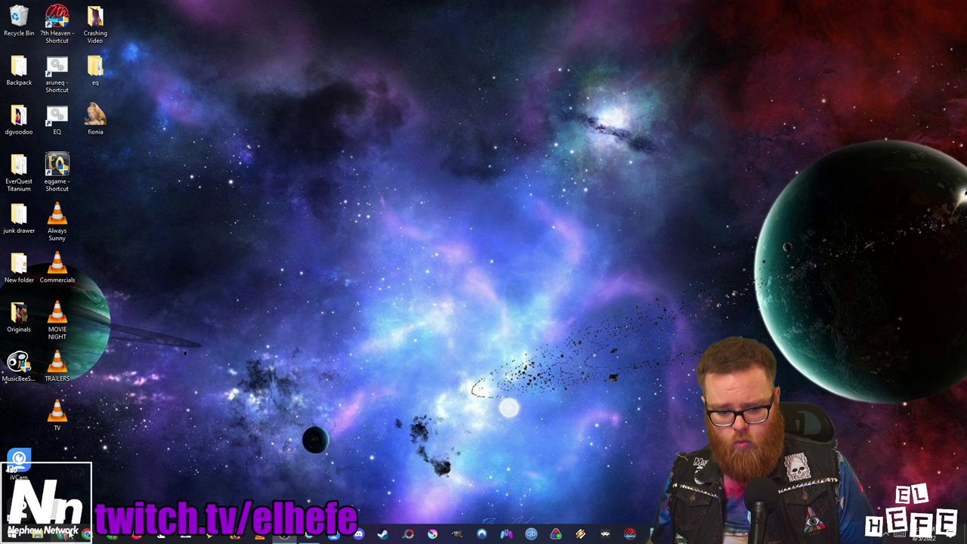
mouse_move(70, 536)
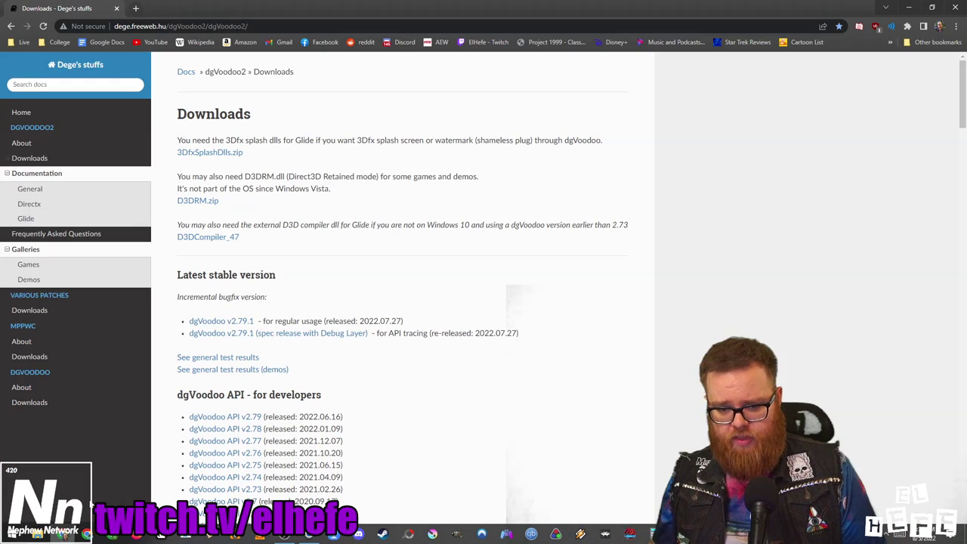
click(61, 476)
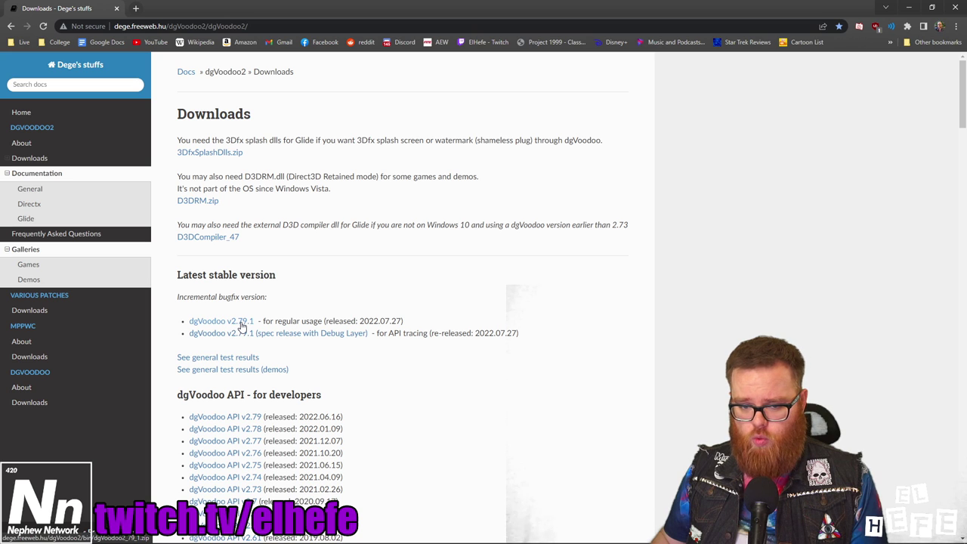
click(241, 325)
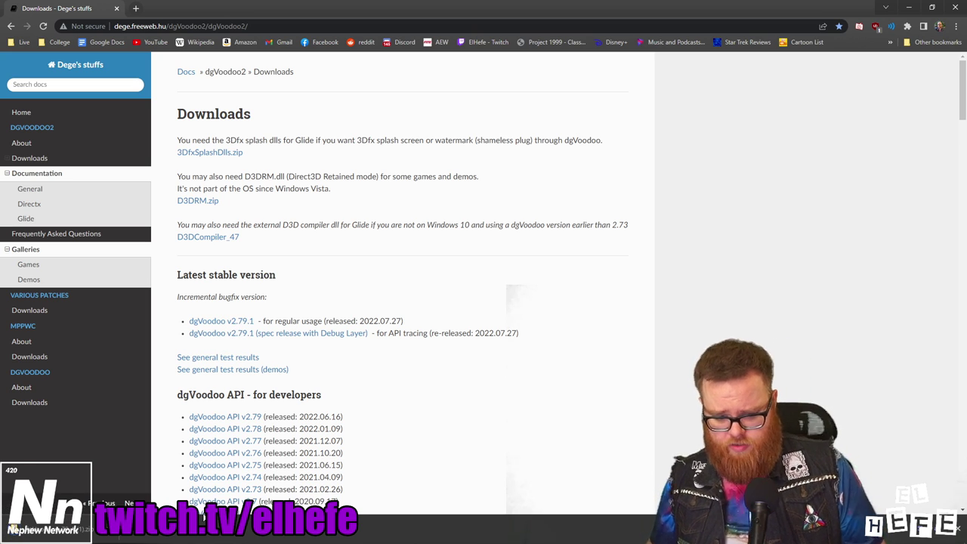
Bring up the downloaded dgVoodoo2_79_1 archive in File Explorer, move its window aside and close the browser
mouse_move(201, 535)
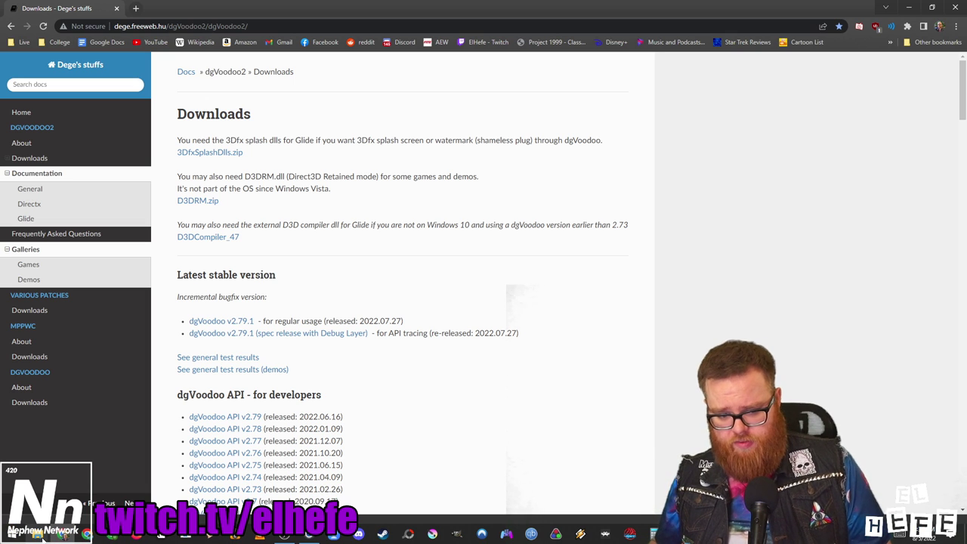
mouse_move(44, 534)
click(42, 484)
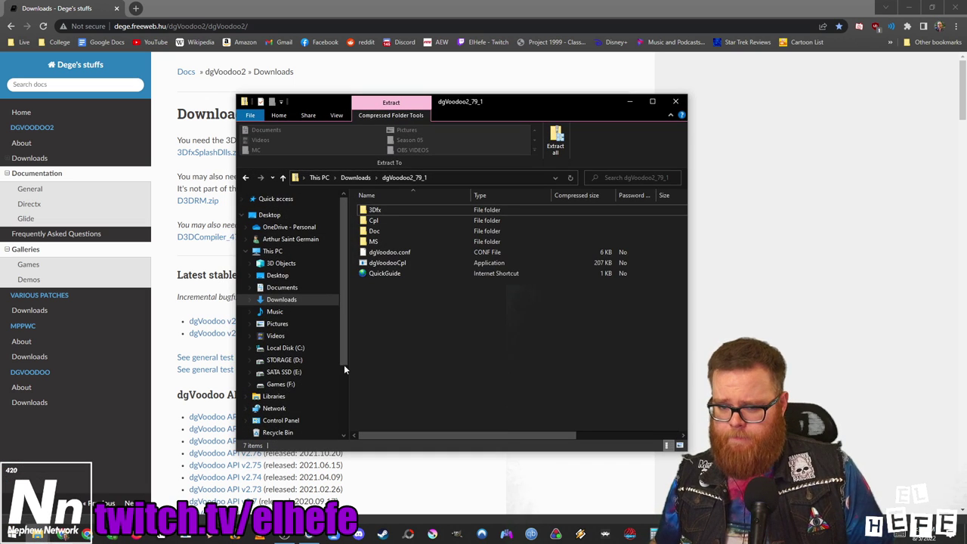
drag(563, 101, 338, 110)
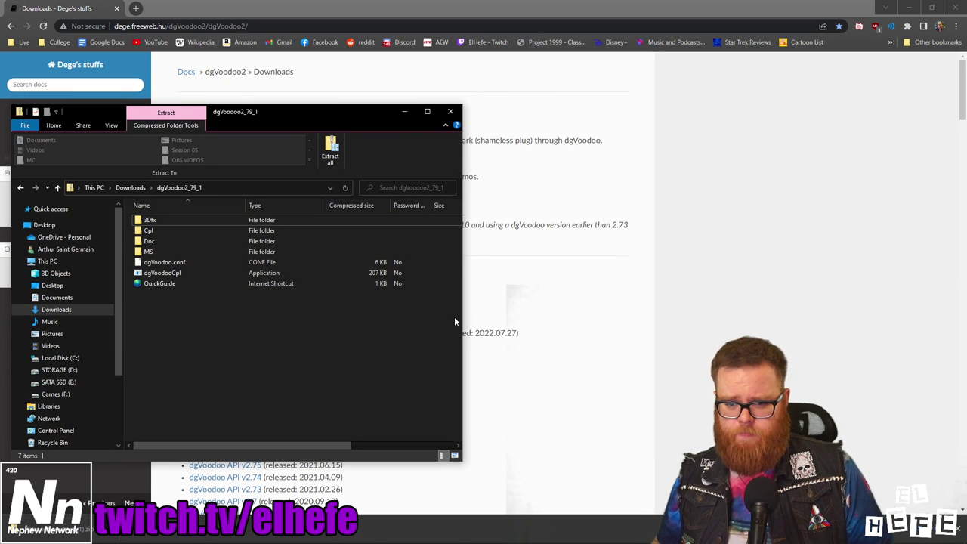
click(956, 8)
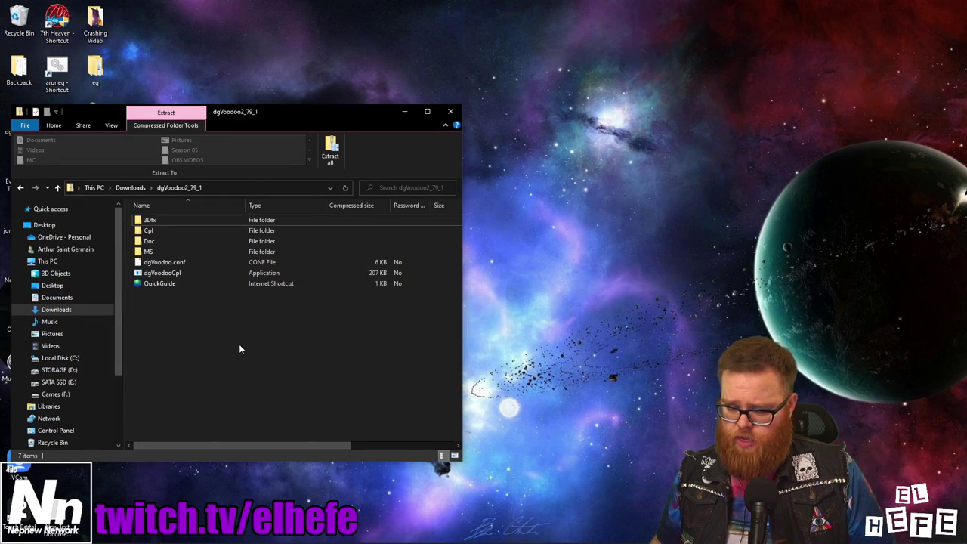
Bring up the EQLite game folder window beside the dgVoodoo2_79_1 archive window
drag(262, 115, 262, 114)
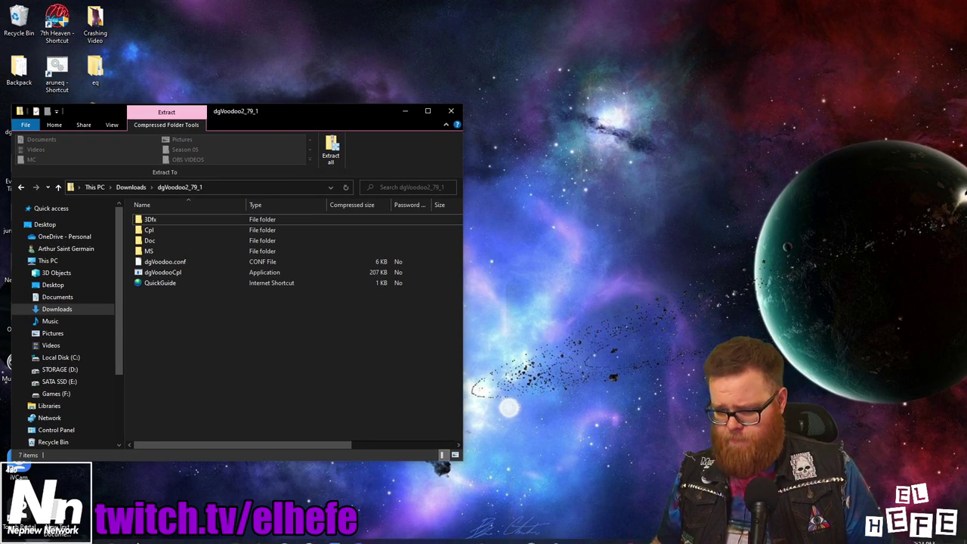
mouse_move(287, 541)
mouse_move(34, 537)
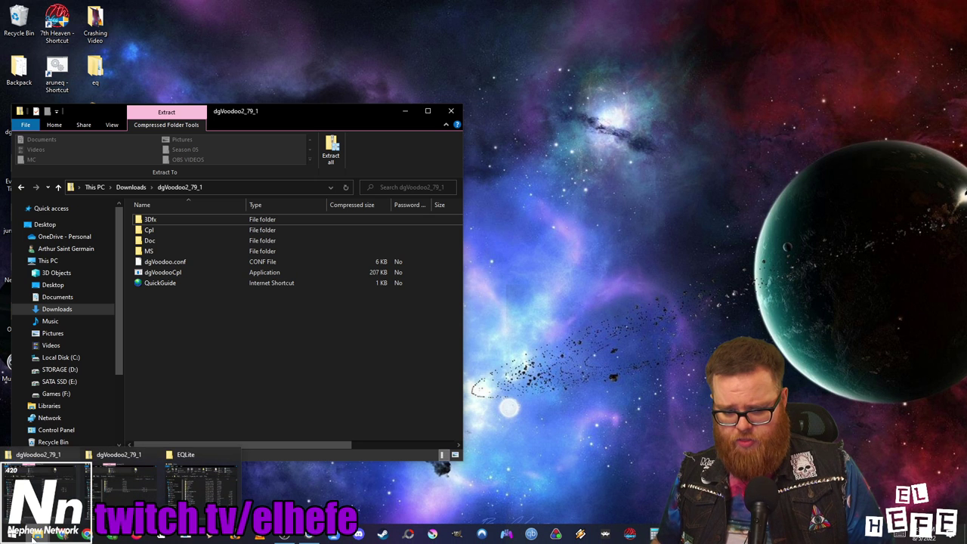
click(200, 495)
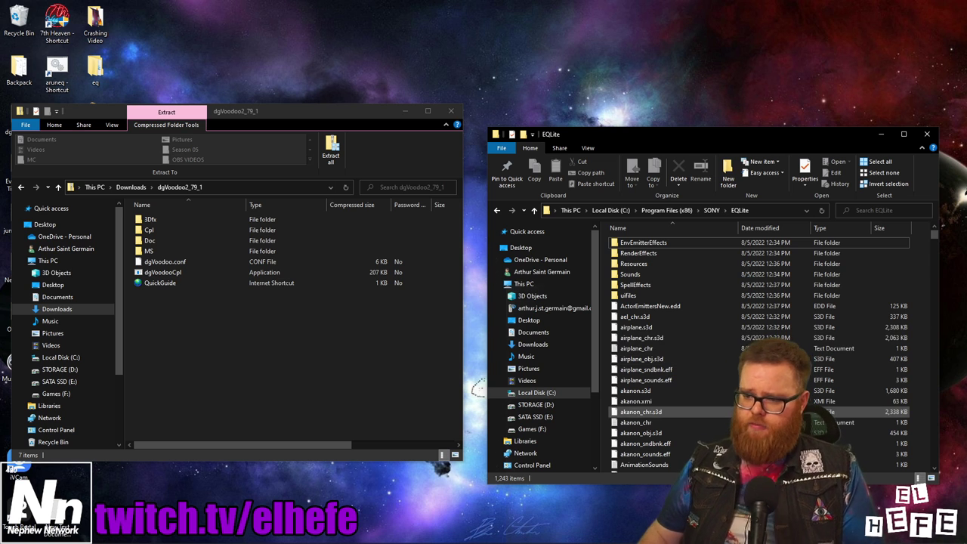
mouse_move(284, 535)
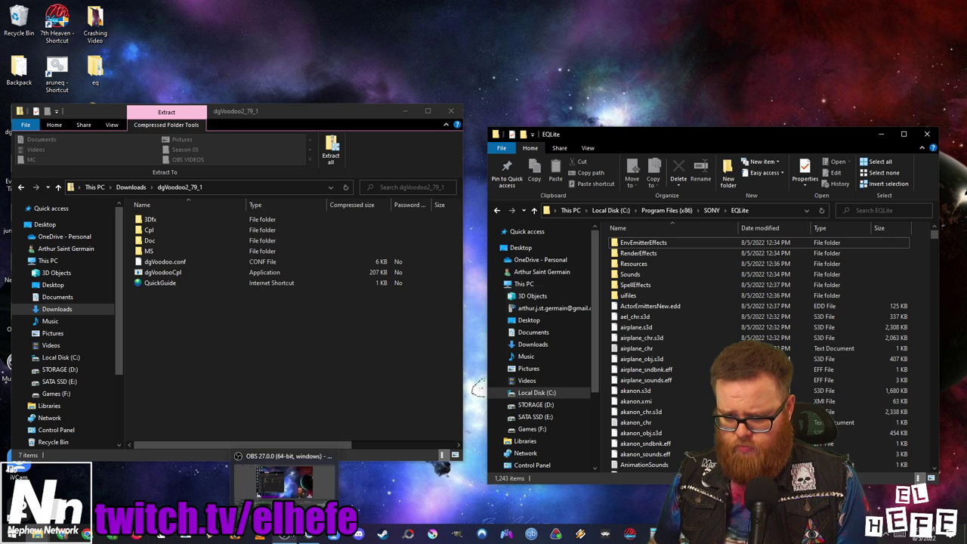
click(318, 480)
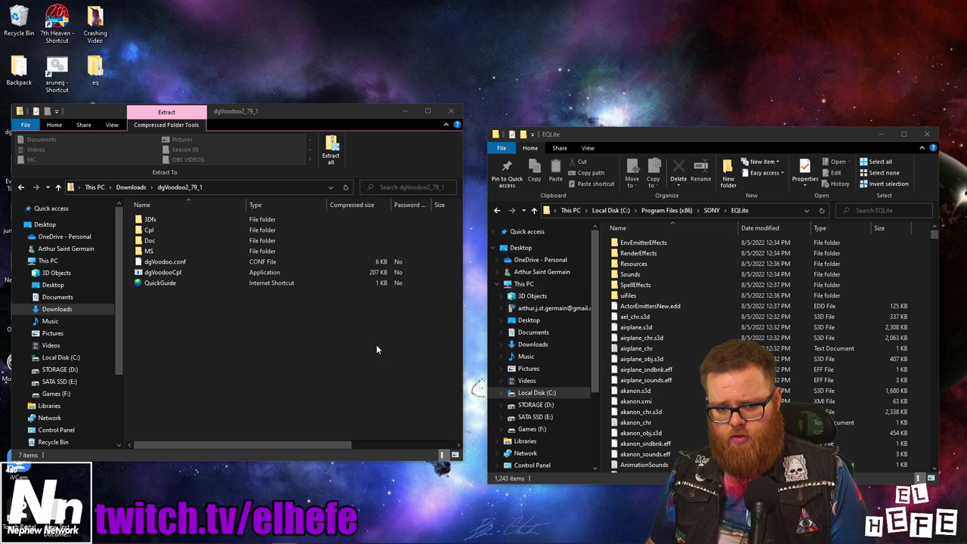
Copy the dgVoodooCpl application from the archive into the EQLite folder
click(185, 273)
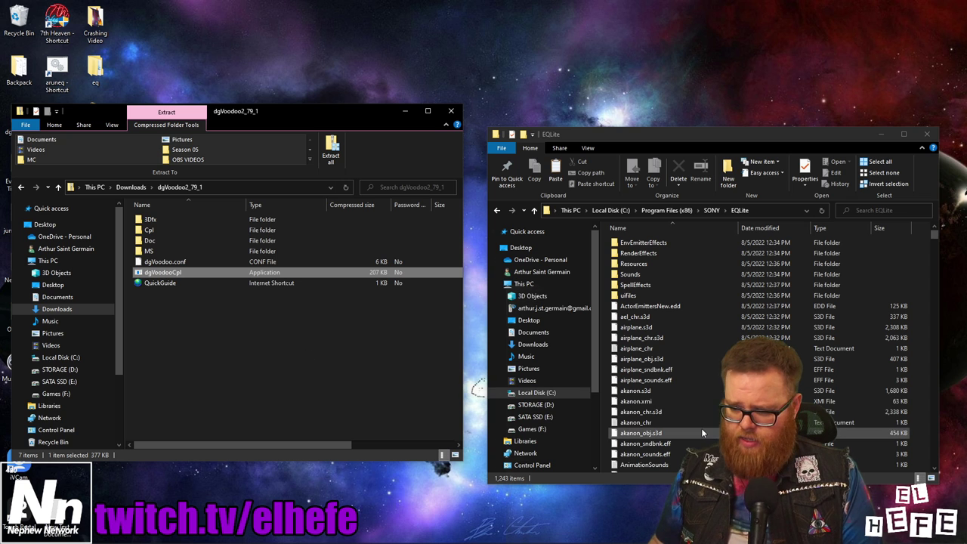
click(931, 348)
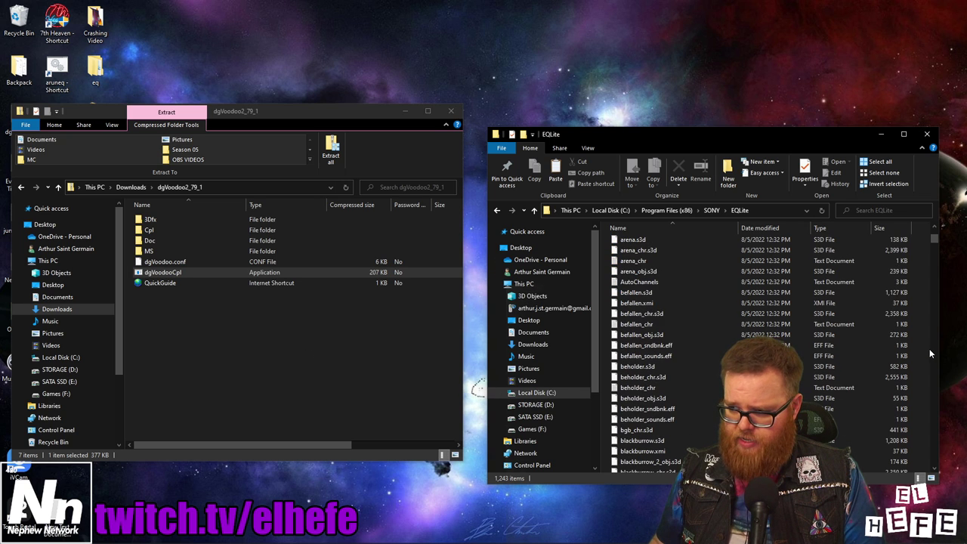
scroll(837, 340, up, 5)
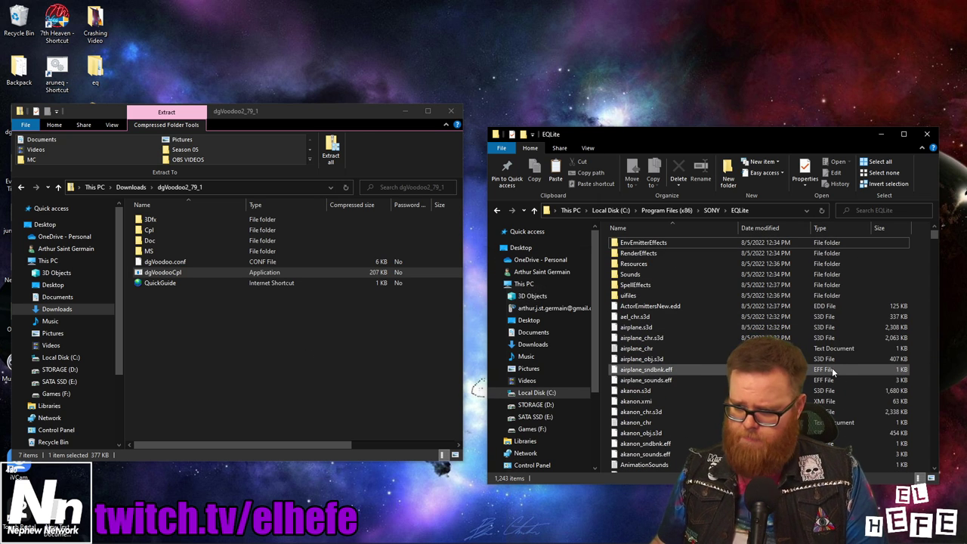
key(ctrl+v)
click(471, 210)
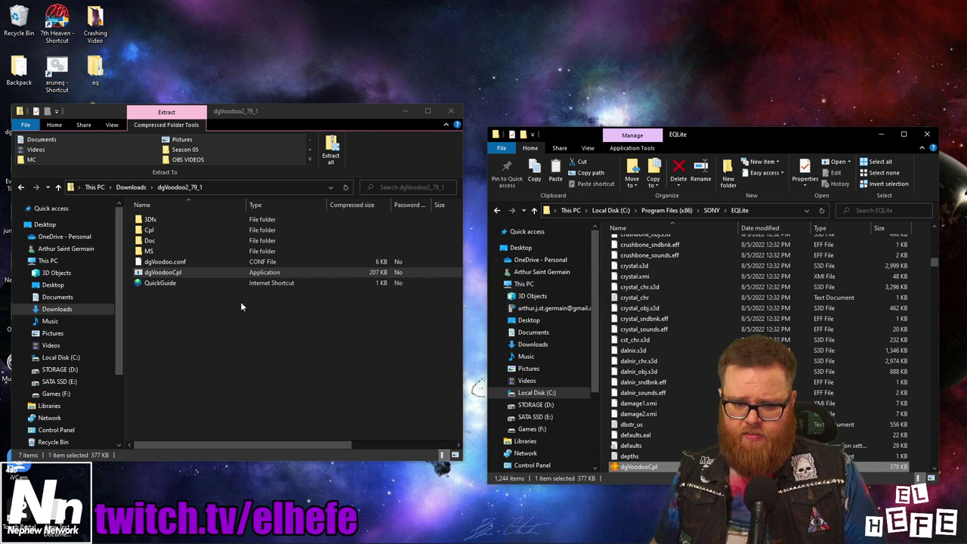
Copy D3D8.dll, D3D9.dll, D3DImm.dll and DDraw.dll from the archive's MS\x86 folder into EQLite, granting administrator permission for all items
click(182, 251)
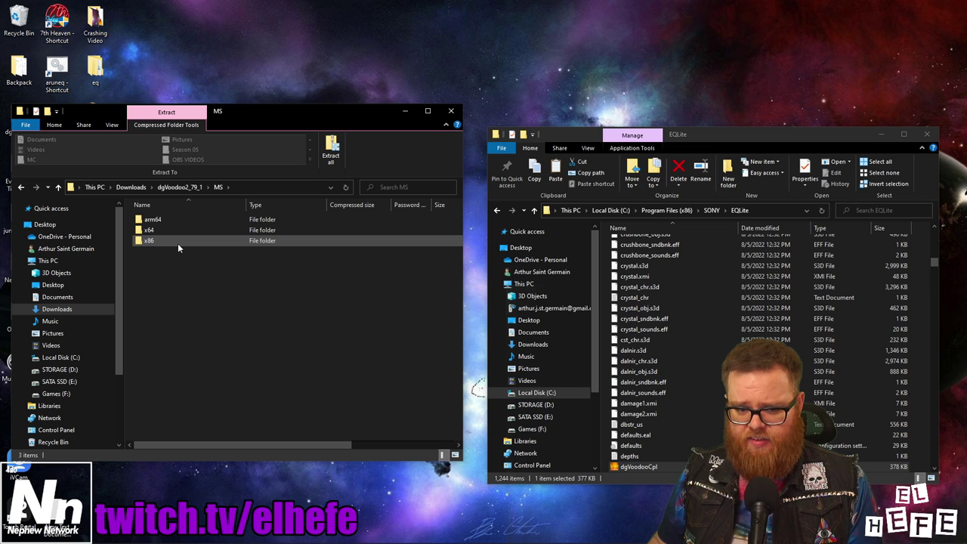
double_click(177, 242)
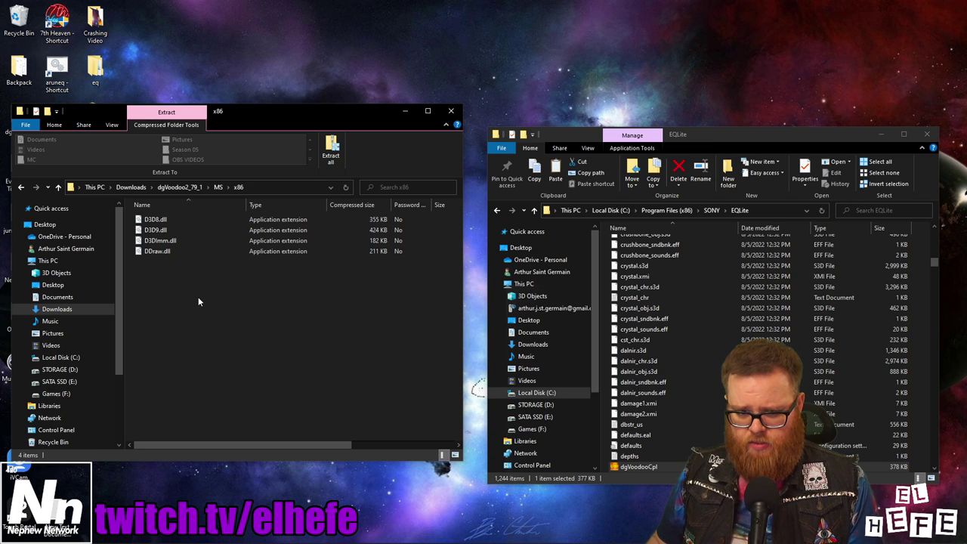
drag(198, 297, 152, 221)
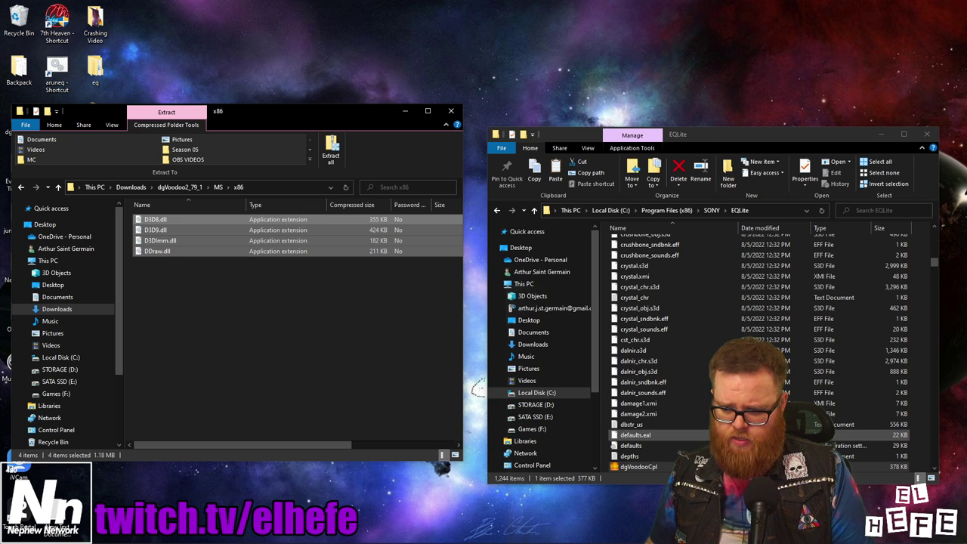
click(636, 436)
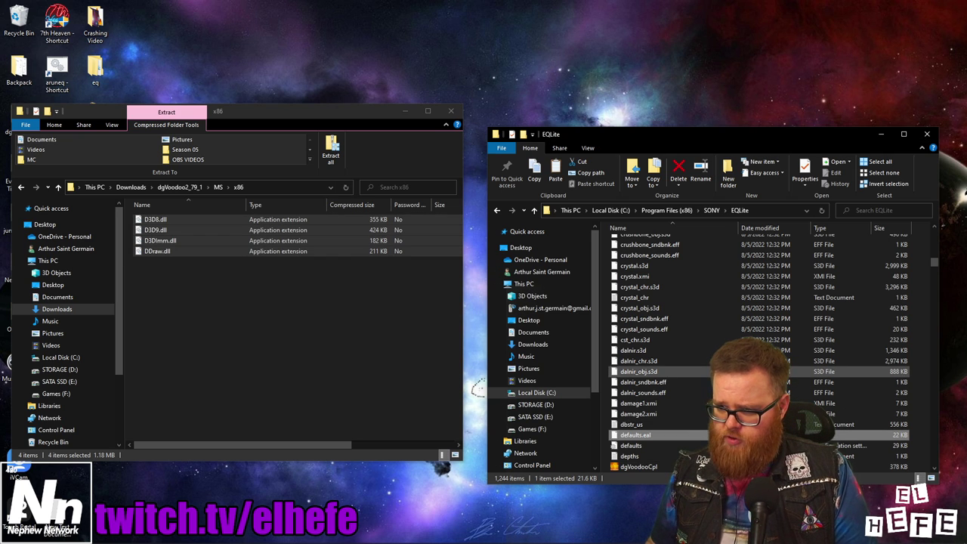
key(ctrl+v)
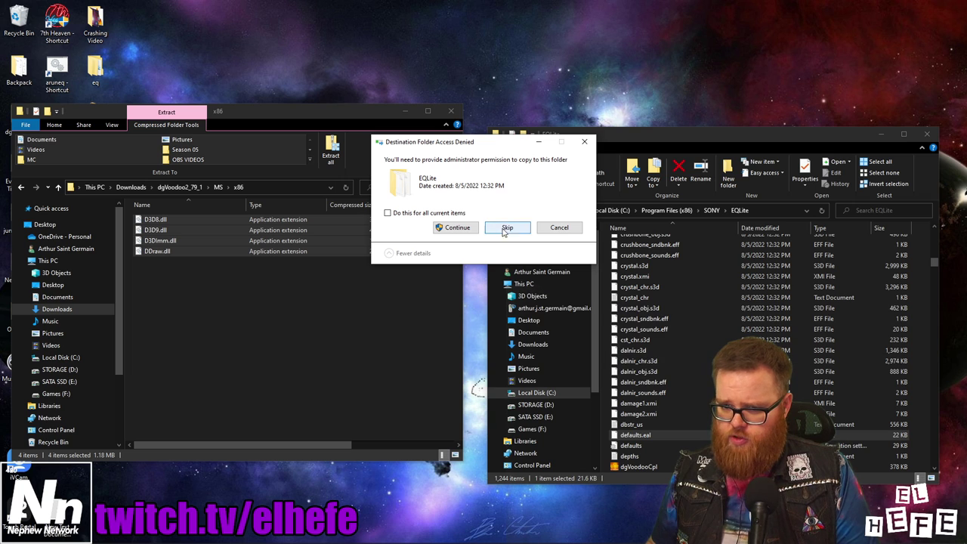
click(457, 227)
click(457, 227)
click(388, 214)
click(453, 232)
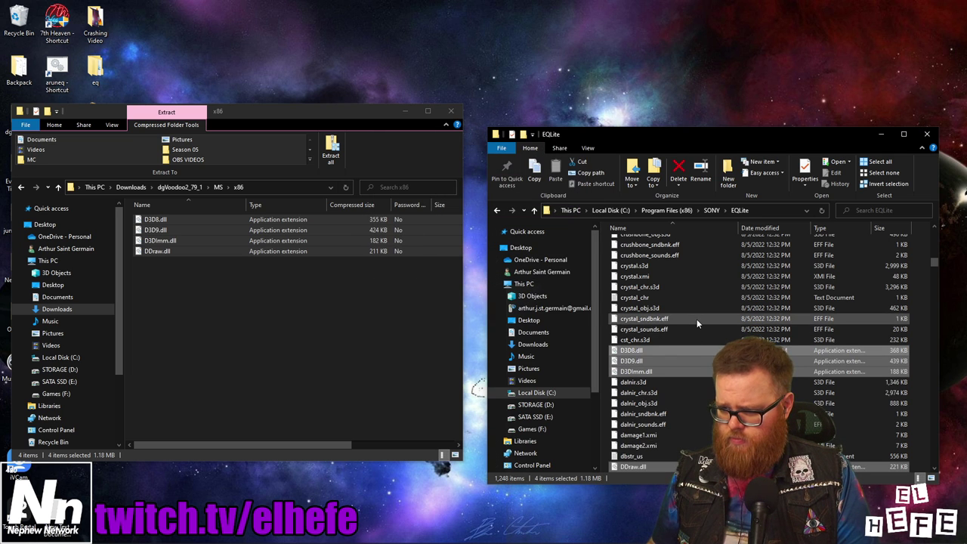
Launch dgVoodooCpl from the EQLite folder and add C:\Program Files (x86)\SONY\EQLite as a config folder
scroll(697, 319, down, 6)
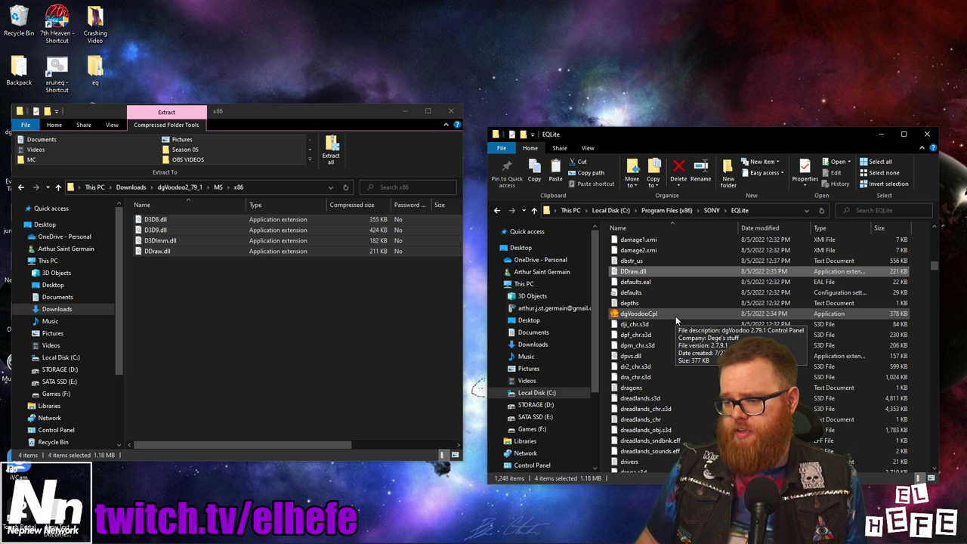
double_click(676, 315)
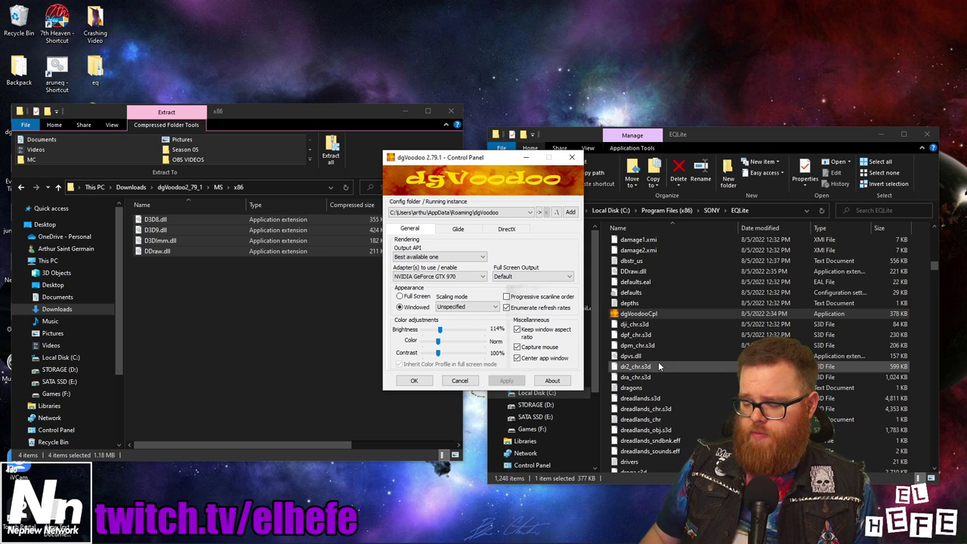
click(405, 112)
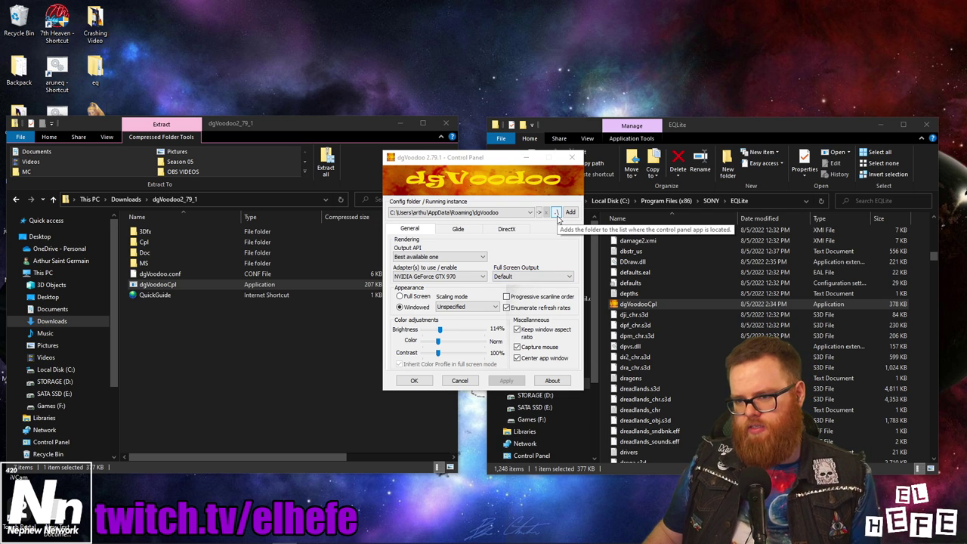
click(557, 215)
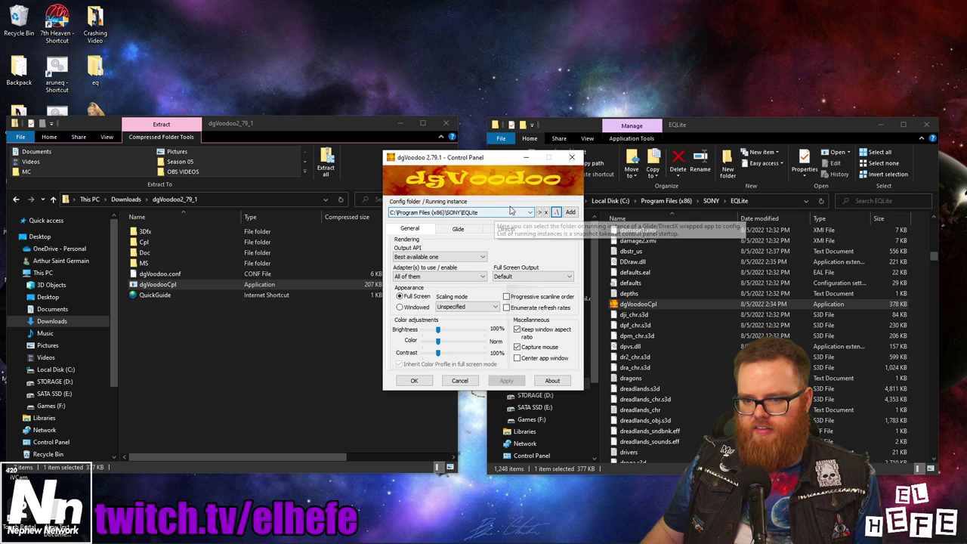
click(461, 381)
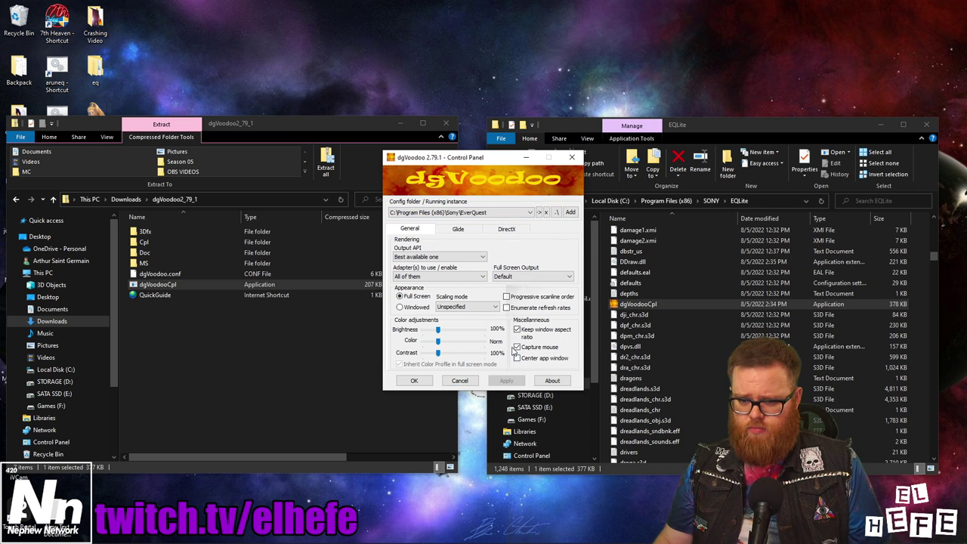
Set the adapter to NVIDIA GeForce GTX 970 and the appearance to Windowed
click(483, 279)
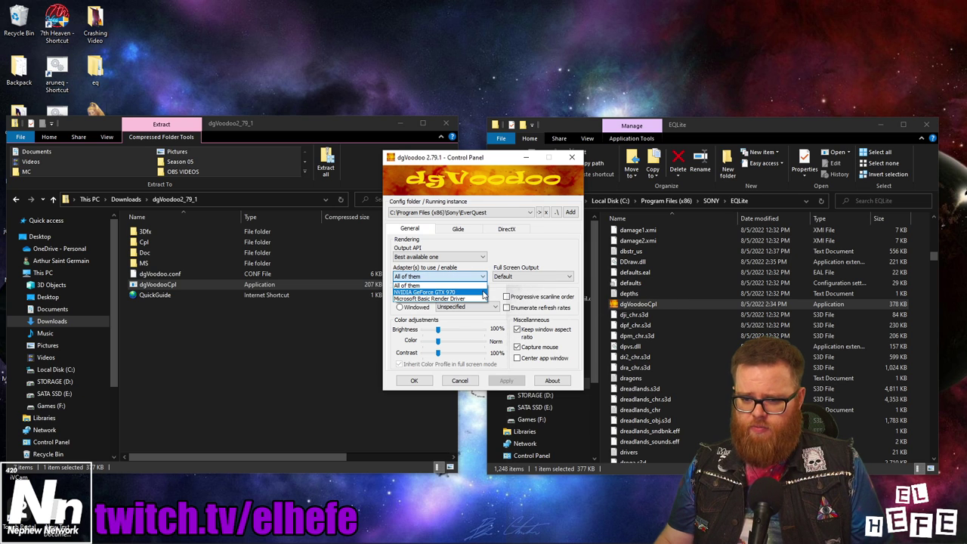
click(484, 294)
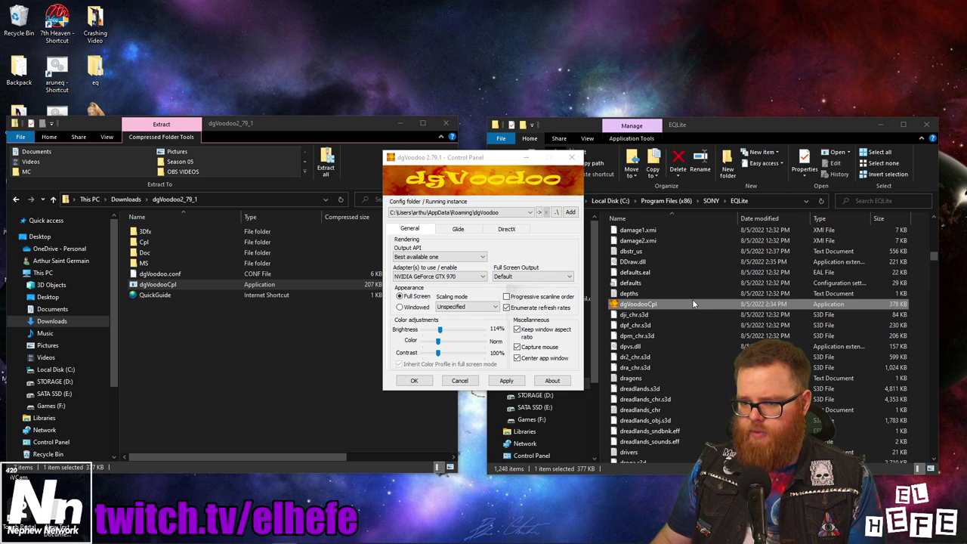
click(400, 307)
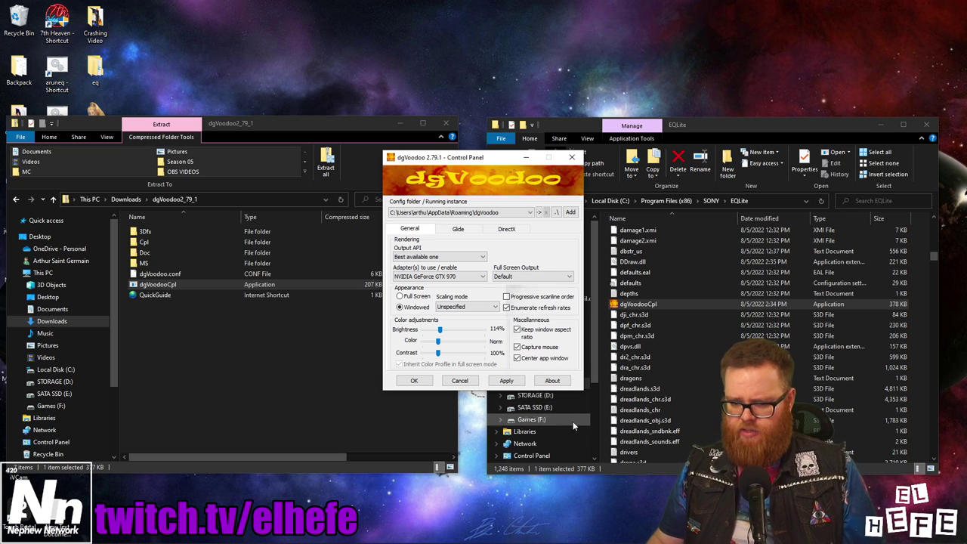
Select the C:\Program Files (x86)\Sony\EverQuest config folder and set the DirectX video card's VRAM to 2048 MB
click(530, 213)
click(461, 223)
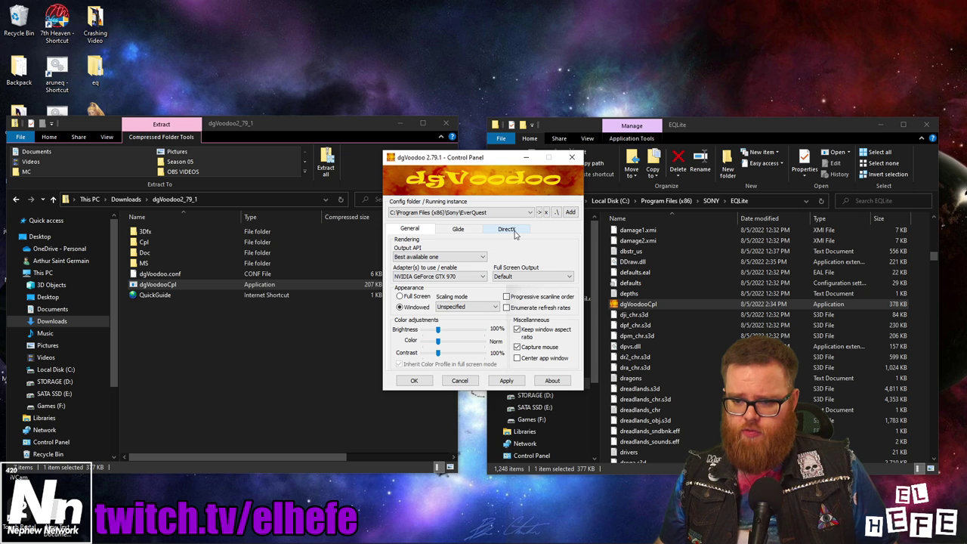
click(514, 232)
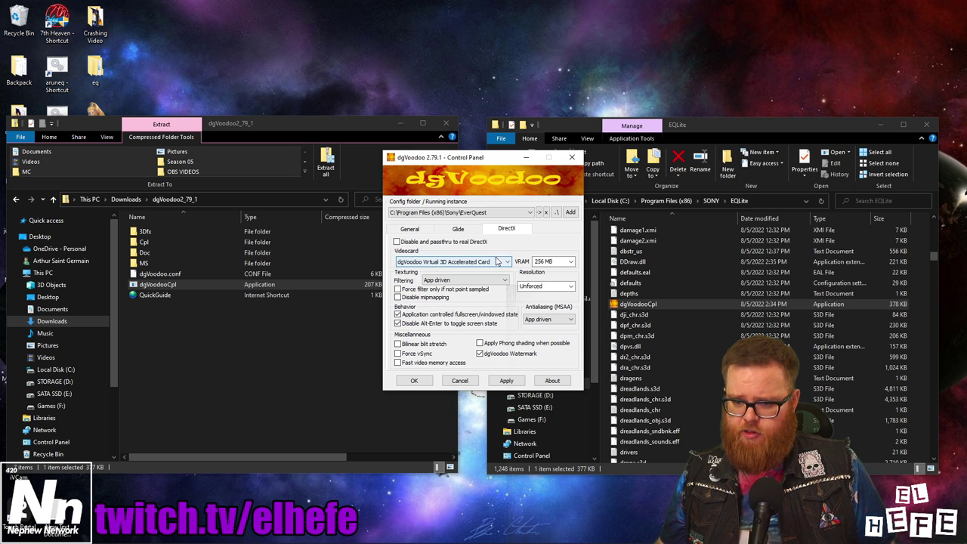
click(572, 262)
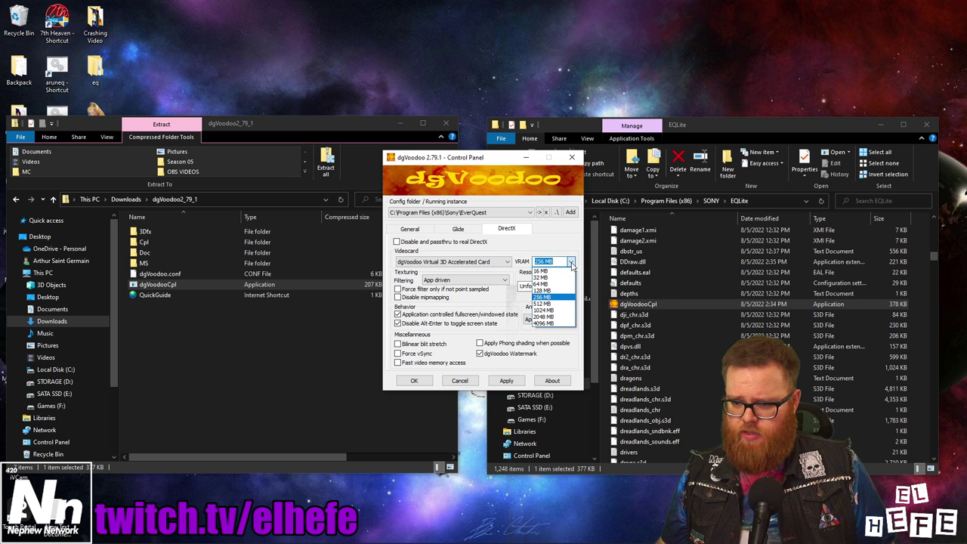
click(566, 317)
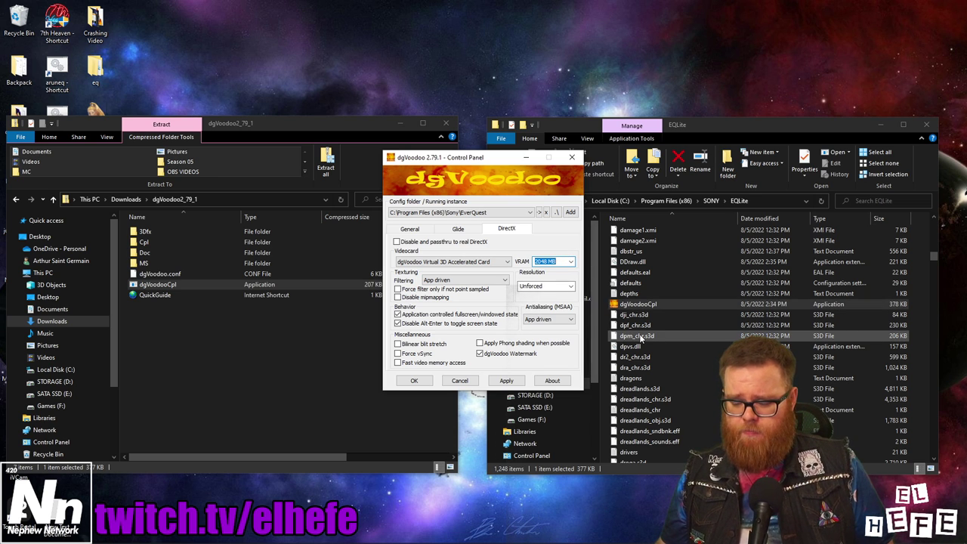
Switch to the SONY\EQLite config folder with the dgVoodoo Watermark disabled, then save the configuration and close the control panel
click(587, 290)
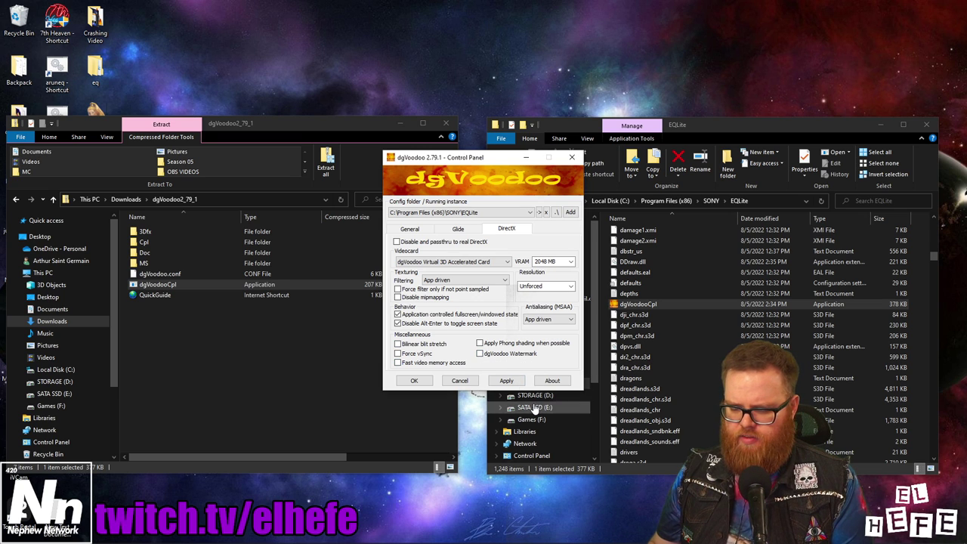
click(519, 381)
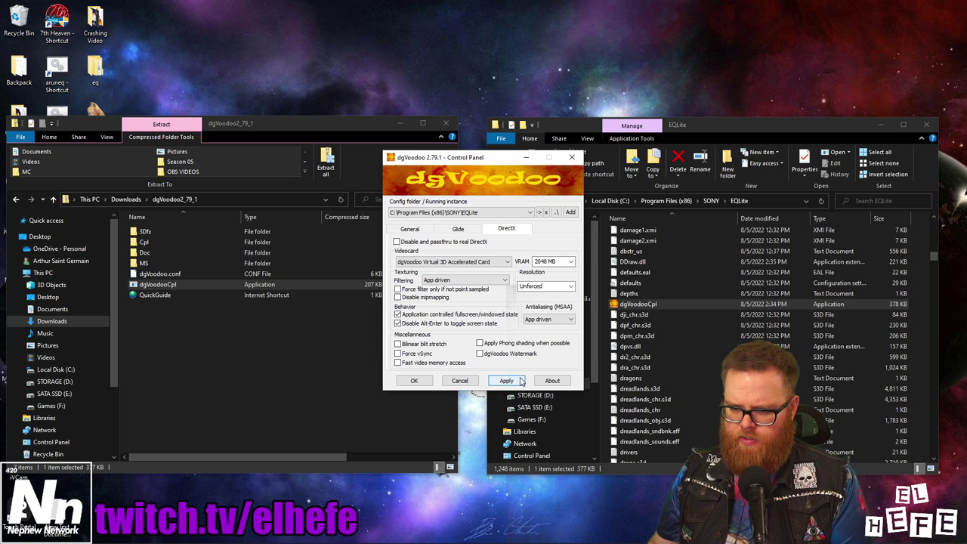
click(414, 381)
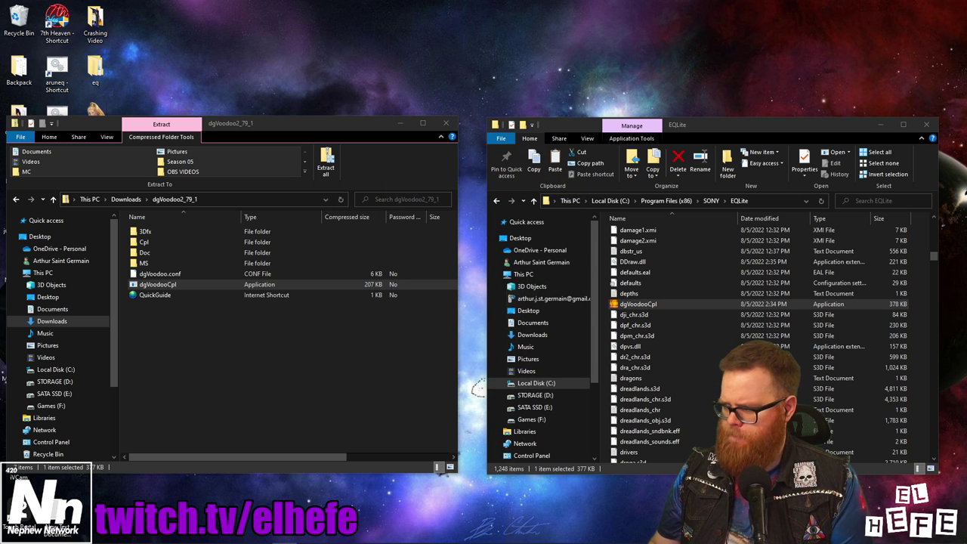